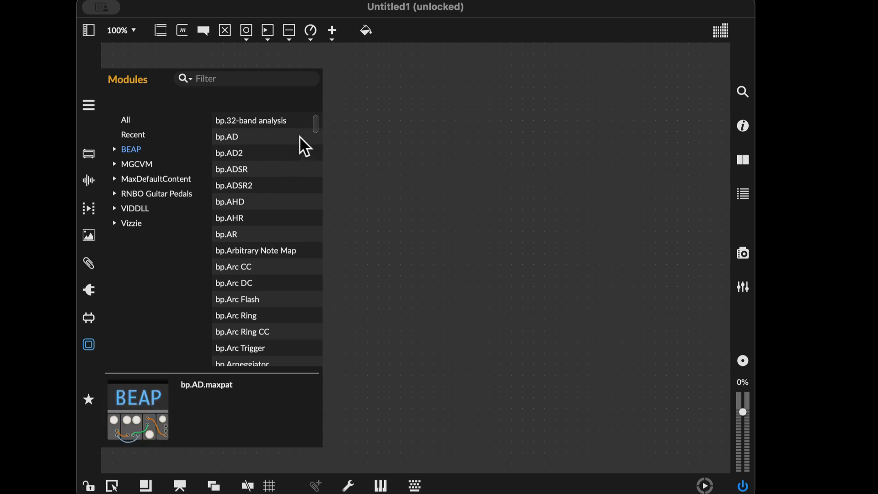
Find the BEAP keyboard module by filtering for "key" and add bp.Keyboard to the empty patch
{"action": "mouse_move", "coordinate": [316, 129]}
{"action": "left_mouse_down"}
{"action": "mouse_move", "coordinate": [315, 349]}
{"action": "mouse_move", "coordinate": [308, 118]}
{"action": "left_mouse_up"}
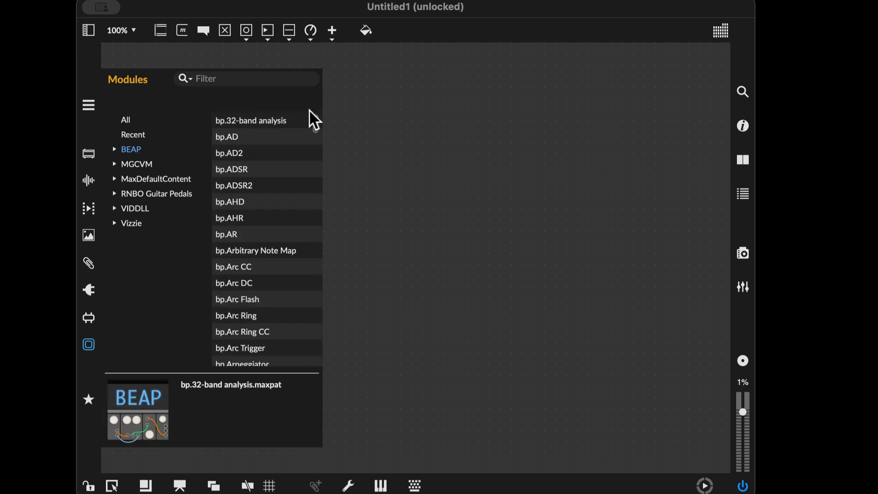
{"action": "left_click", "coordinate": [226, 77]}
{"action": "type", "text": "key"}
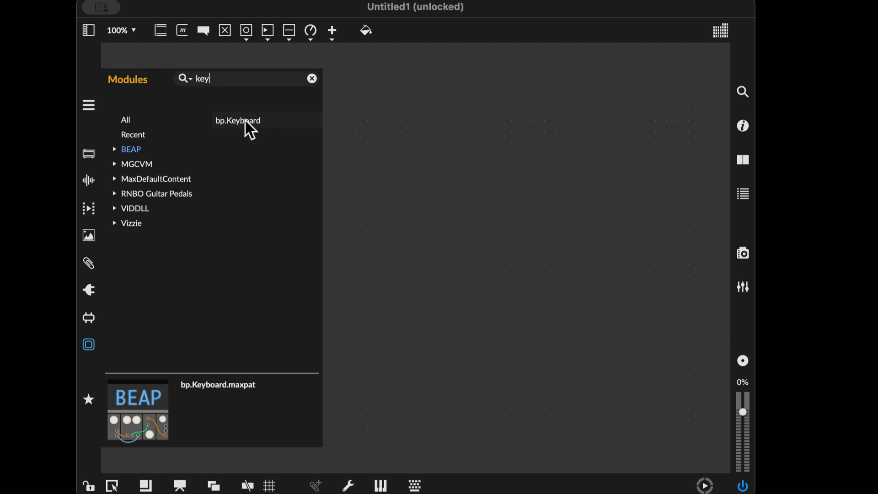
{"action": "left_click_drag", "start_coordinate": [241, 121], "coordinate": [298, 117]}
{"action": "left_click", "coordinate": [387, 252]}
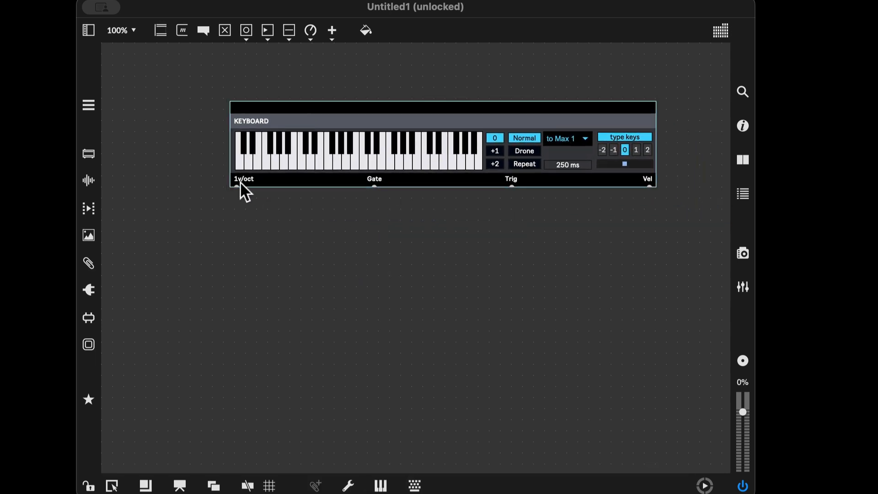
Paste the BEAP bp.Oscillator module into the patch and place it below the keyboard, aligned with its left edge
{"action": "right_click", "coordinate": [202, 105]}
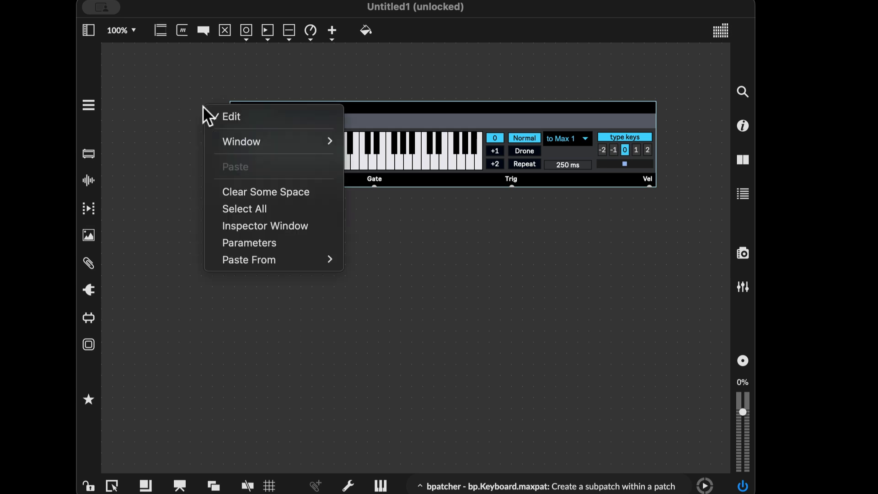
{"action": "mouse_move", "coordinate": [308, 256]}
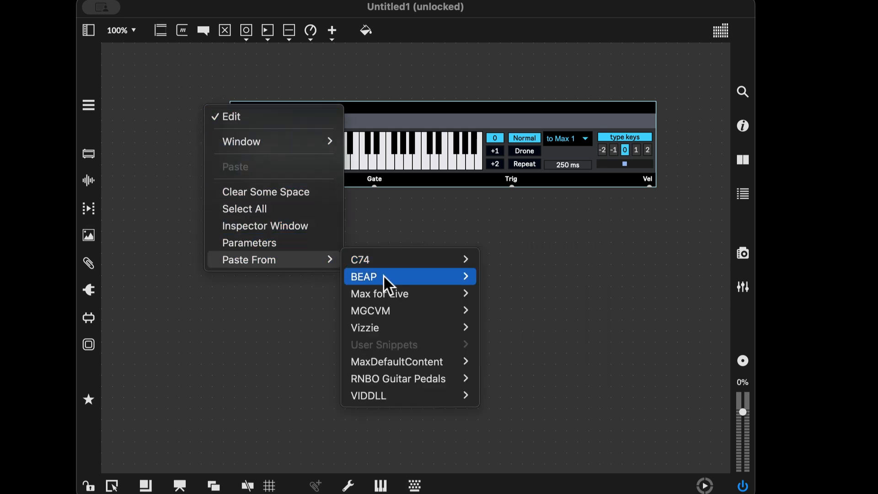
{"action": "mouse_move", "coordinate": [404, 276]}
{"action": "mouse_move", "coordinate": [512, 278]}
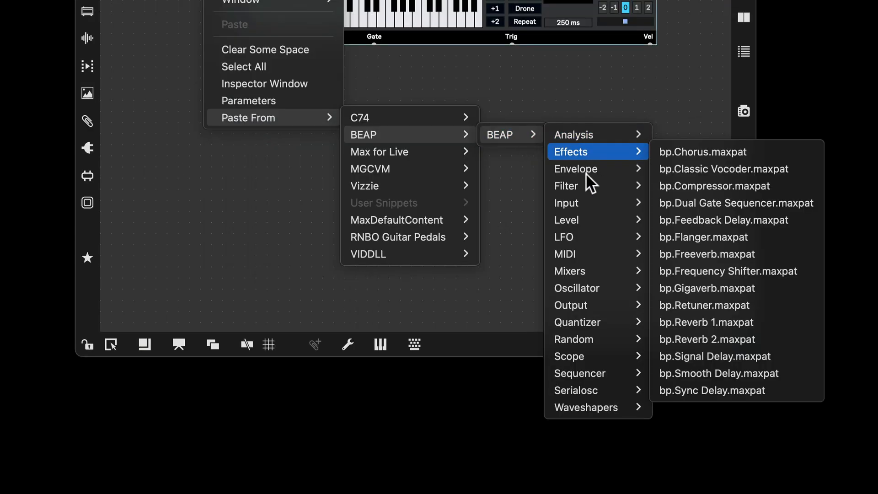
{"action": "mouse_move", "coordinate": [594, 363]}
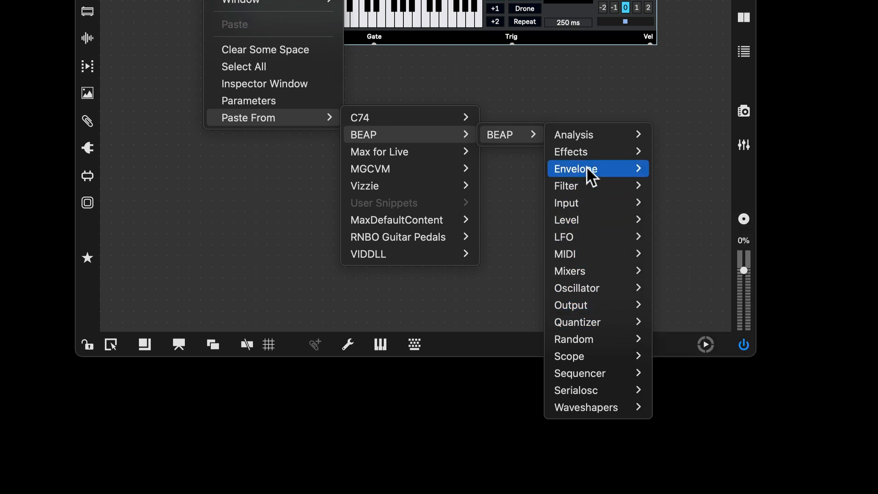
{"action": "mouse_move", "coordinate": [589, 287]}
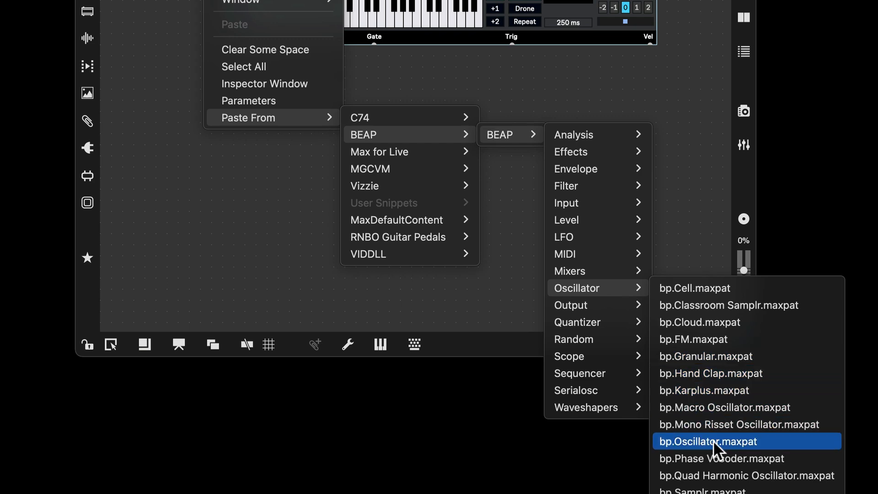
{"action": "left_click", "coordinate": [725, 441]}
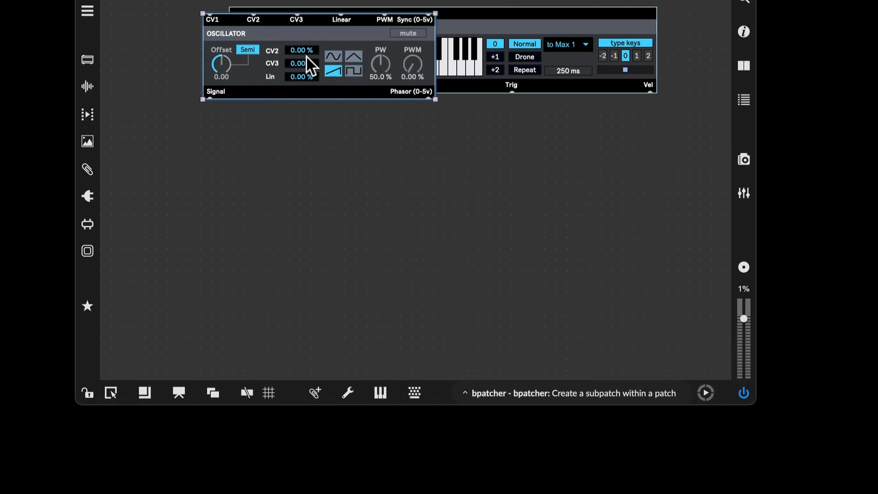
{"action": "left_click_drag", "start_coordinate": [318, 23], "coordinate": [328, 36]}
{"action": "left_click_drag", "start_coordinate": [328, 138], "coordinate": [332, 268]}
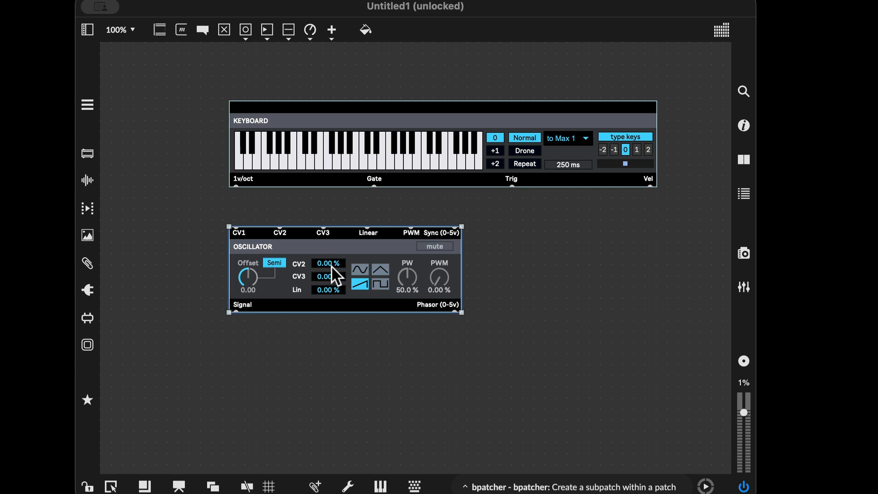
{"action": "left_click", "coordinate": [184, 246]}
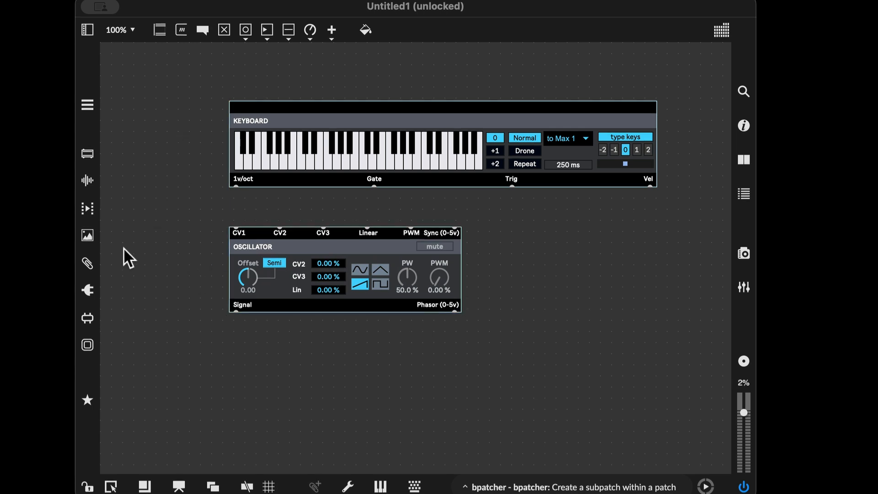
Clear the module filter and add bp.VCA from the BEAP Level category to the patch
{"action": "left_click", "coordinate": [88, 345]}
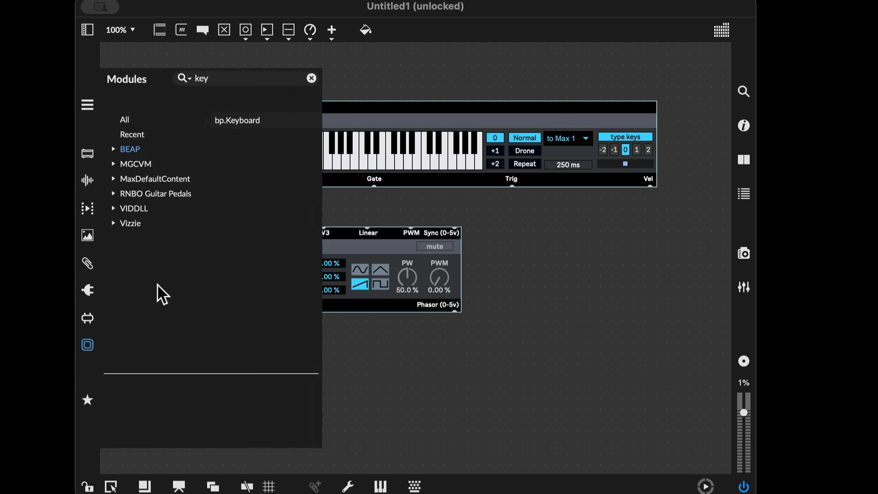
{"action": "left_click", "coordinate": [113, 149]}
{"action": "scroll", "coordinate": [141, 276], "scroll_direction": "down", "scroll_amount": 5}
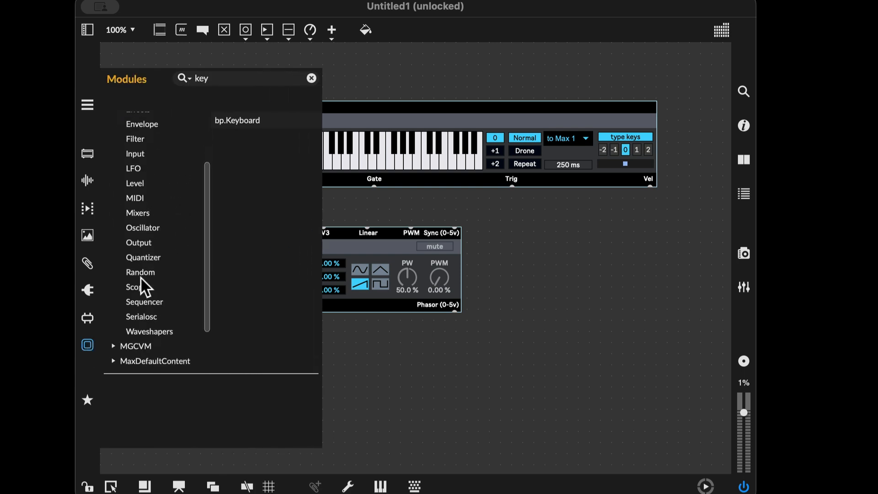
{"action": "scroll", "coordinate": [141, 277], "scroll_direction": "up", "scroll_amount": 5}
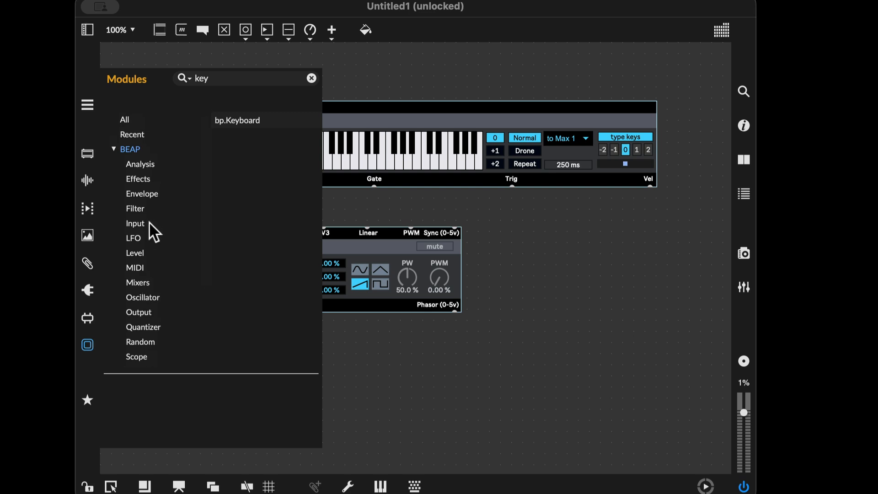
{"action": "scroll", "coordinate": [147, 254], "scroll_direction": "down", "scroll_amount": 4}
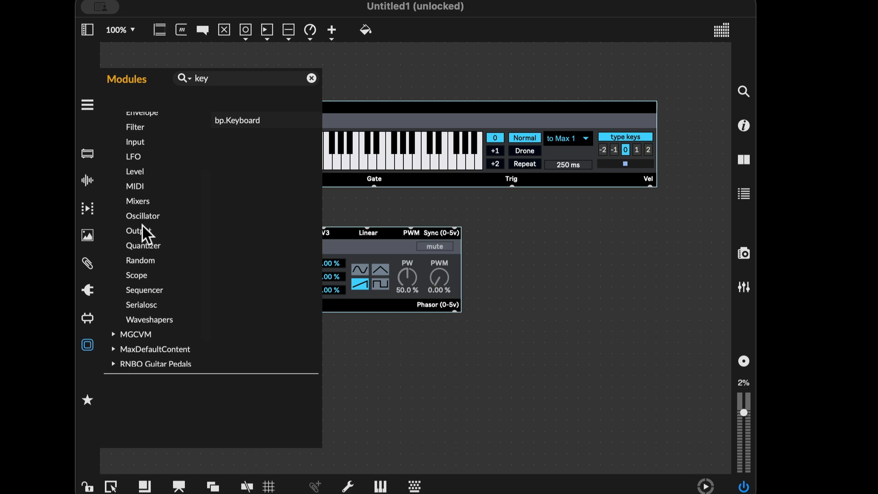
{"action": "left_click", "coordinate": [139, 171]}
{"action": "double_click", "coordinate": [217, 75]}
{"action": "key", "text": "BackSpace"}
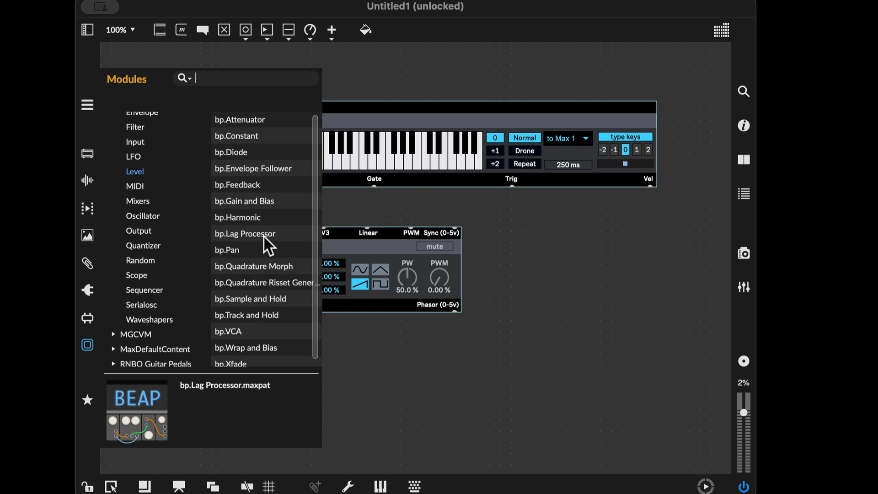
{"action": "scroll", "coordinate": [263, 235], "scroll_direction": "down", "scroll_amount": 1}
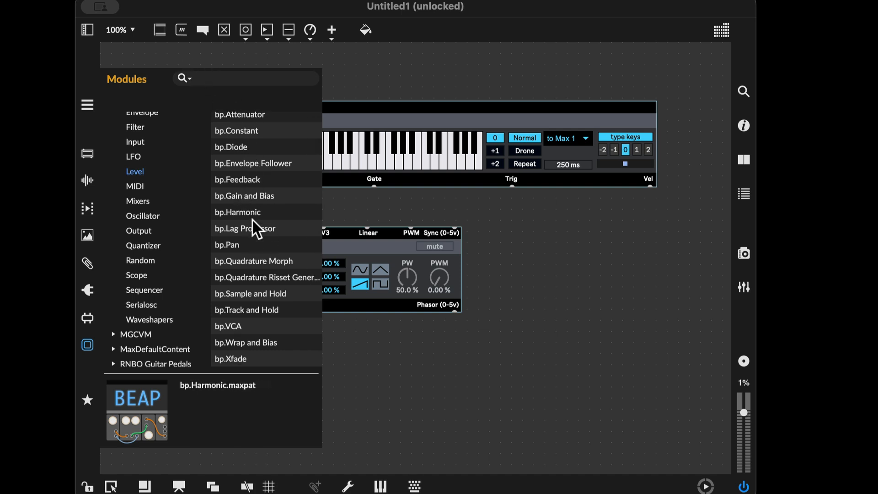
{"action": "double_click", "coordinate": [236, 326]}
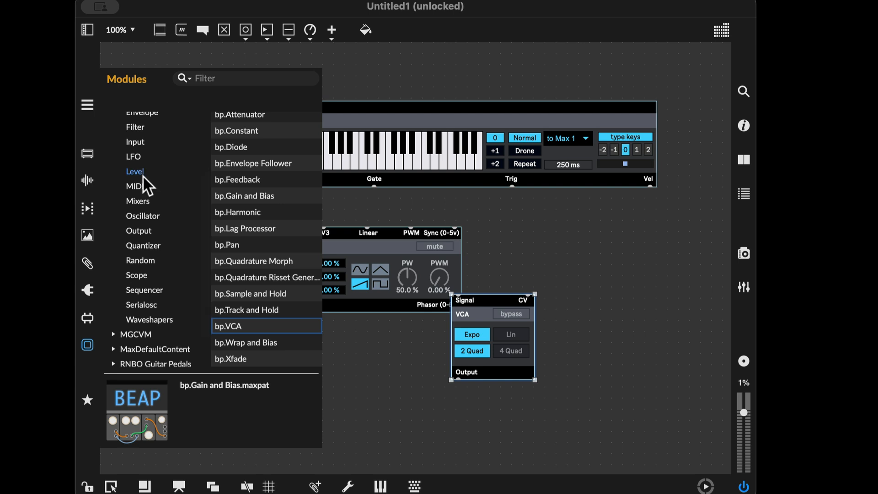
Add bp.Stereo from the BEAP Output category and place it well below the oscillator, aligned with its left edge
{"action": "left_click", "coordinate": [142, 230]}
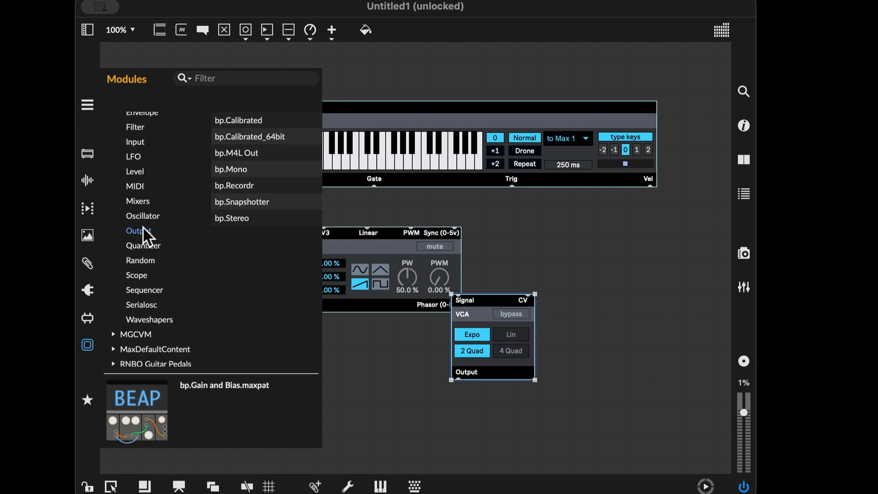
{"action": "double_click", "coordinate": [236, 216]}
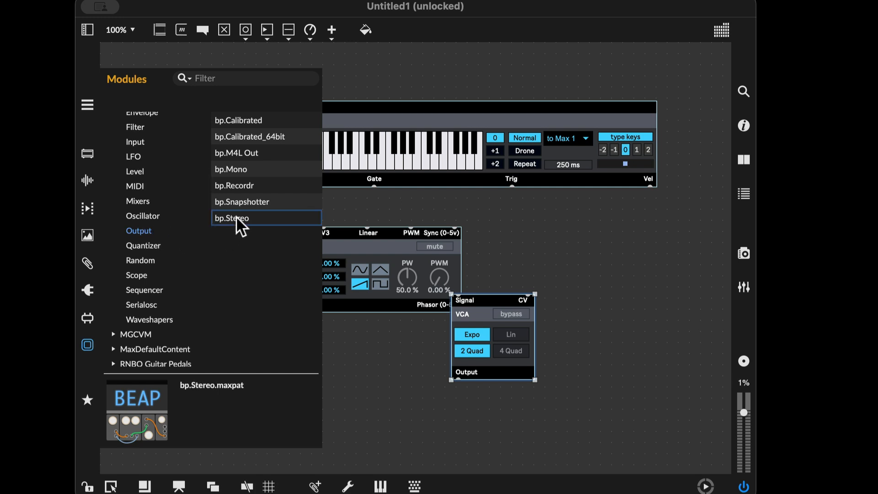
{"action": "left_click_drag", "start_coordinate": [478, 333], "coordinate": [256, 404]}
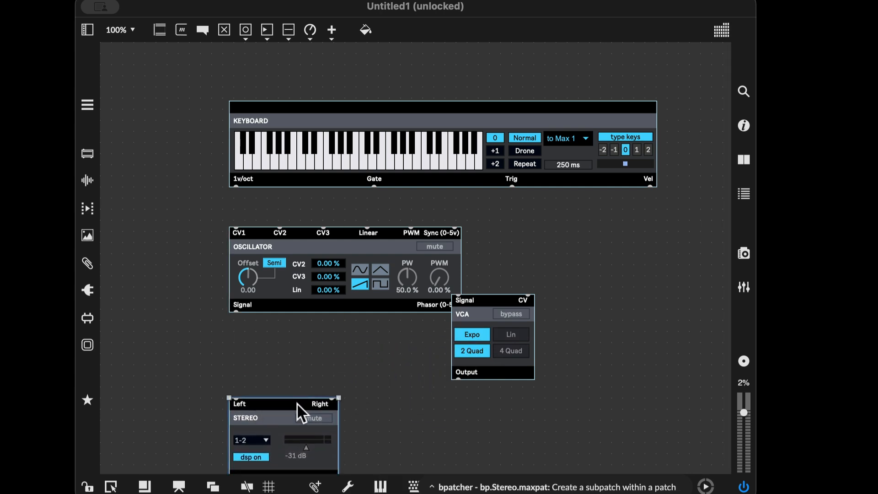
Widen the patcher window and stack the VCA directly beneath the oscillator with the Stereo module below it, adjusting the spacing
{"action": "left_click_drag", "start_coordinate": [756, 493], "coordinate": [842, 493]}
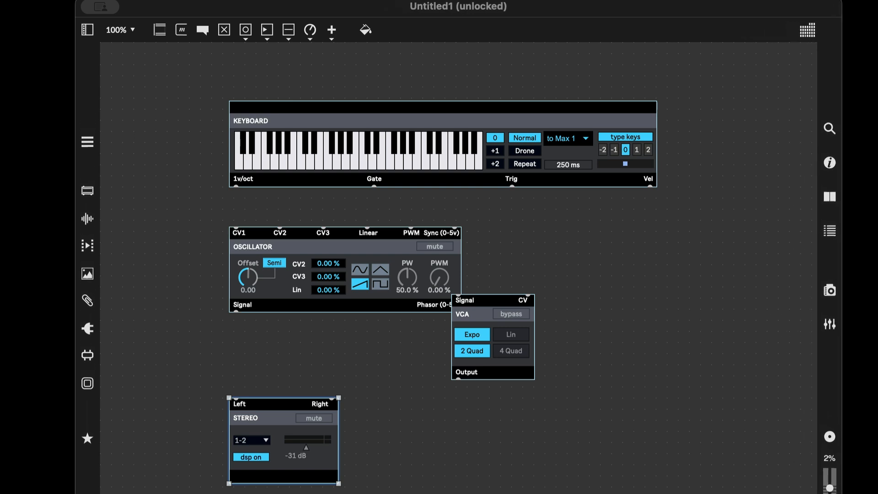
{"action": "left_click", "coordinate": [445, 461]}
{"action": "left_click_drag", "start_coordinate": [456, 348], "coordinate": [251, 372]}
{"action": "left_click_drag", "start_coordinate": [272, 413], "coordinate": [274, 448]}
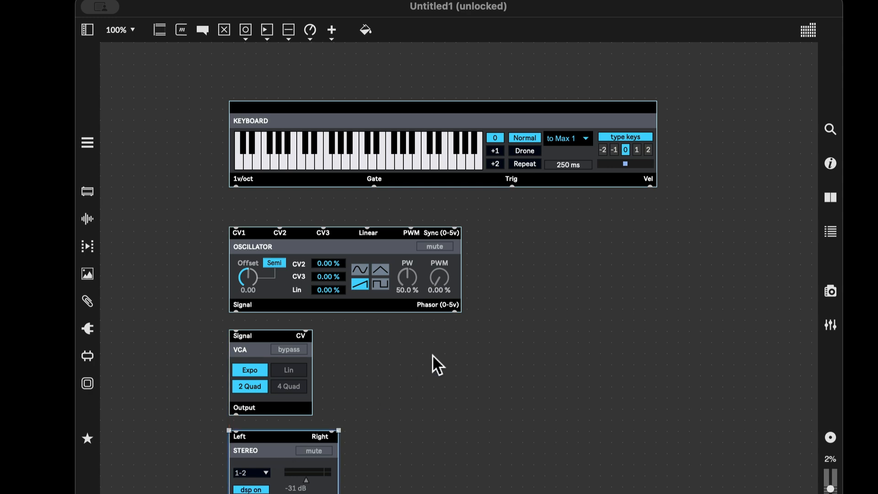
{"action": "left_click_drag", "start_coordinate": [333, 251], "coordinate": [334, 240]}
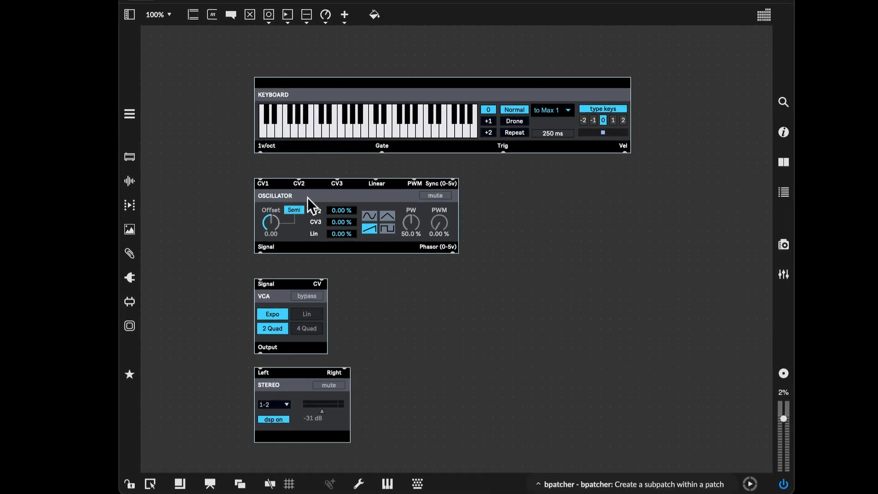
Connect the keyboard's 1v/oct output to the oscillator's CV1 input and the oscillator's Signal output to the VCA's Signal input
{"action": "left_click", "coordinate": [317, 130]}
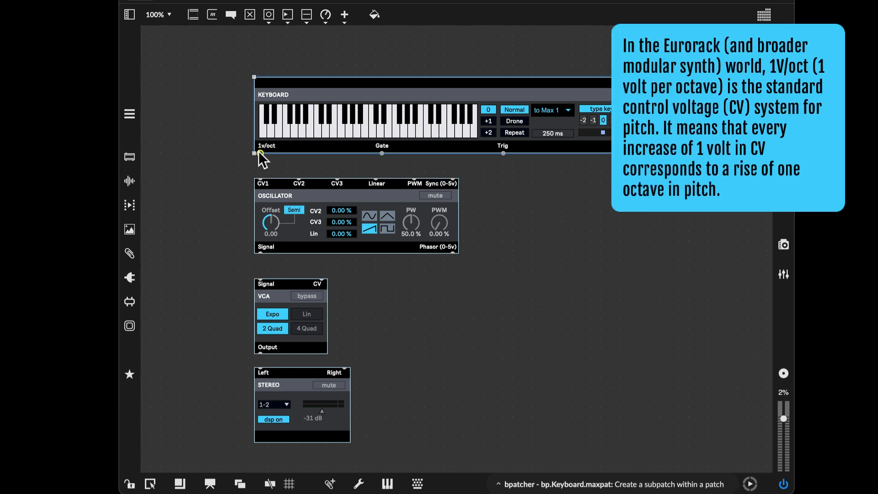
{"action": "left_click_drag", "start_coordinate": [258, 150], "coordinate": [261, 181]}
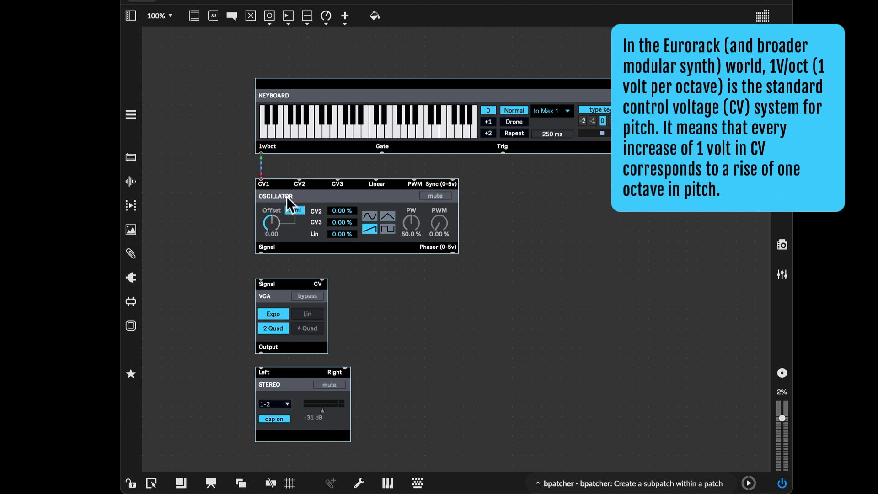
{"action": "mouse_move", "coordinate": [260, 179]}
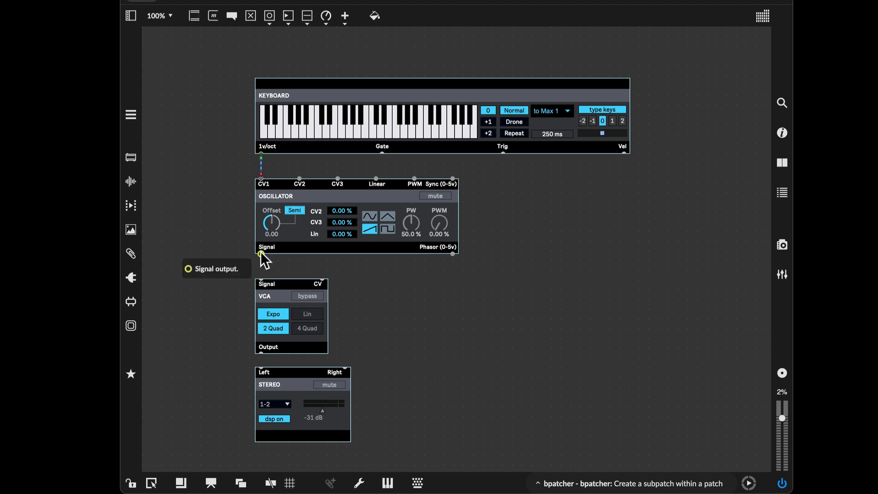
{"action": "left_click_drag", "start_coordinate": [260, 252], "coordinate": [260, 280]}
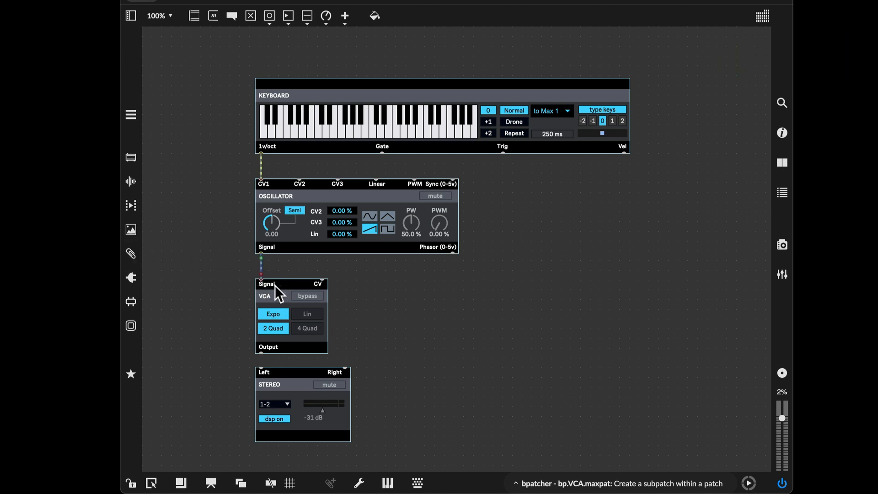
Move the Stereo module down slightly and connect the VCA output to both its Left and Right inputs
{"action": "left_click_drag", "start_coordinate": [284, 374], "coordinate": [284, 382]}
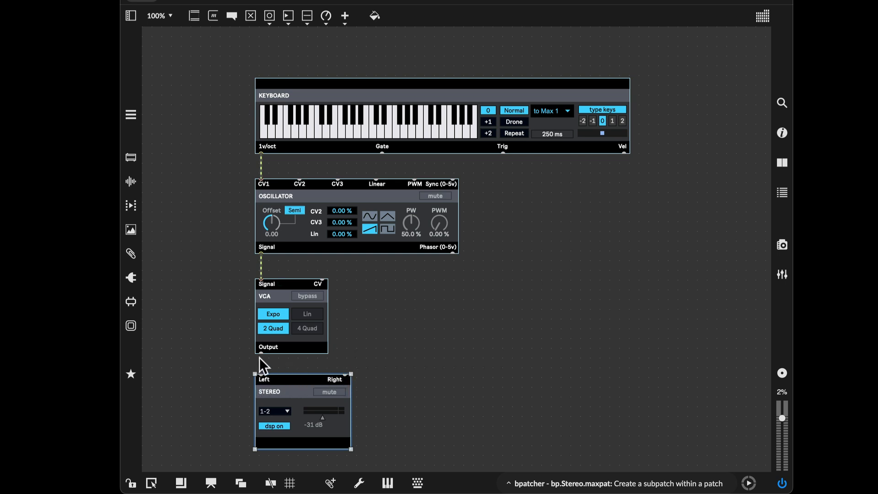
{"action": "left_click_drag", "start_coordinate": [259, 352], "coordinate": [260, 362]}
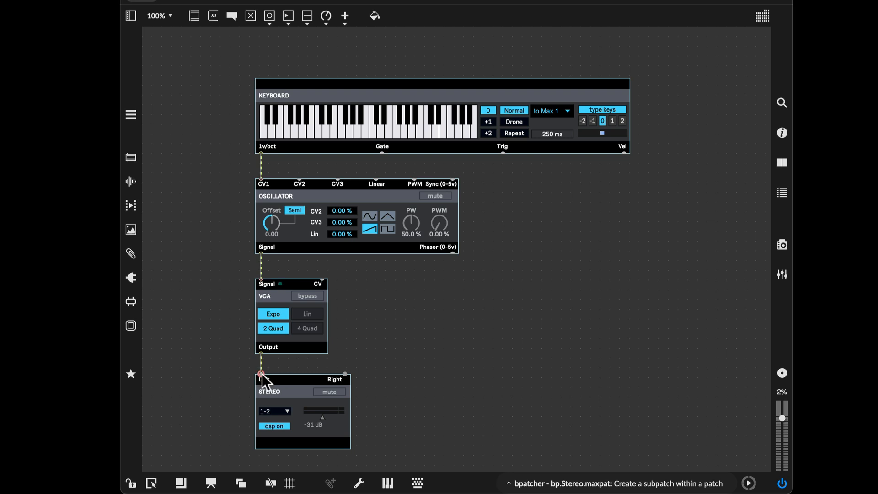
{"action": "left_click_drag", "start_coordinate": [302, 367], "coordinate": [344, 373]}
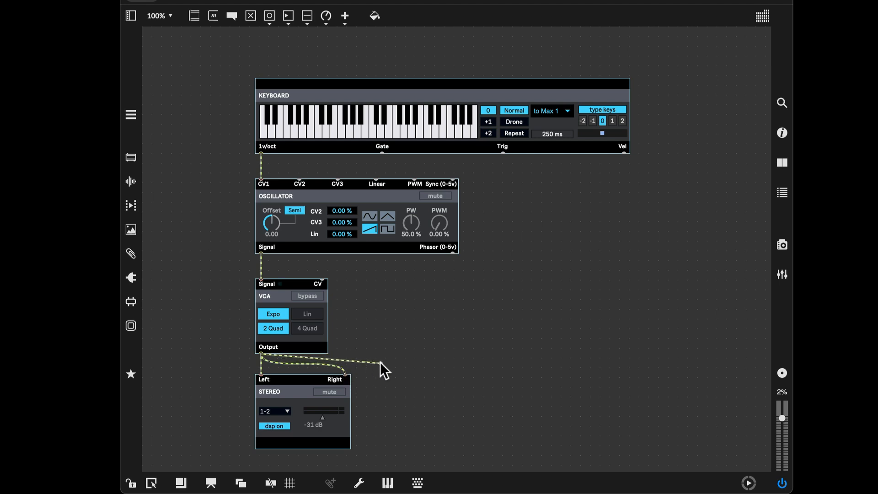
{"action": "left_click", "coordinate": [415, 363]}
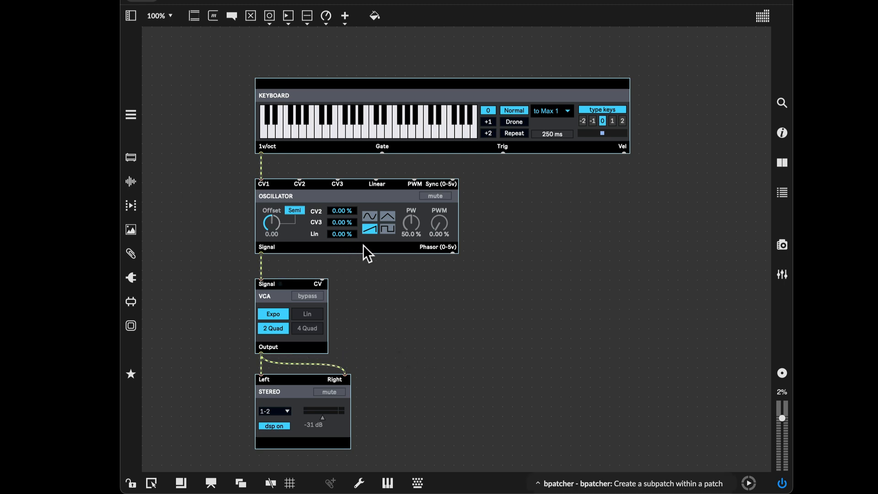
Move the oscillator module slightly closer to the keyboard and clear the selection
{"action": "left_click_drag", "start_coordinate": [273, 220], "coordinate": [273, 218]}
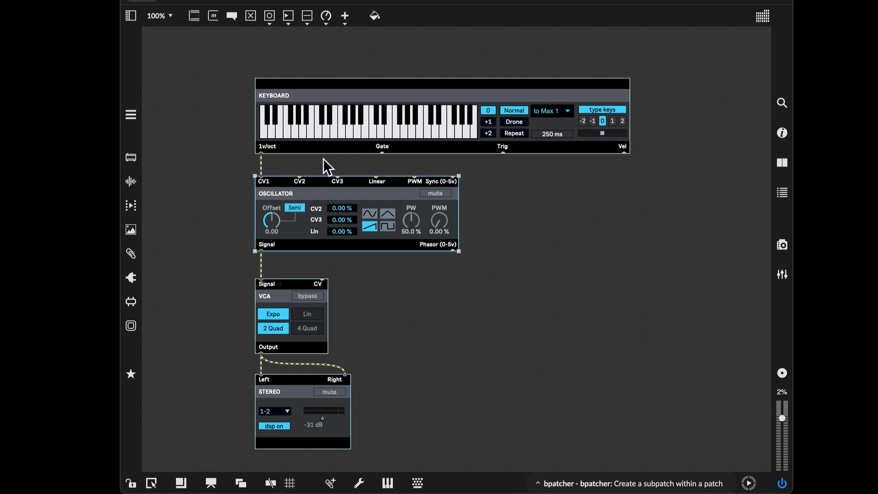
{"action": "left_click", "coordinate": [341, 131]}
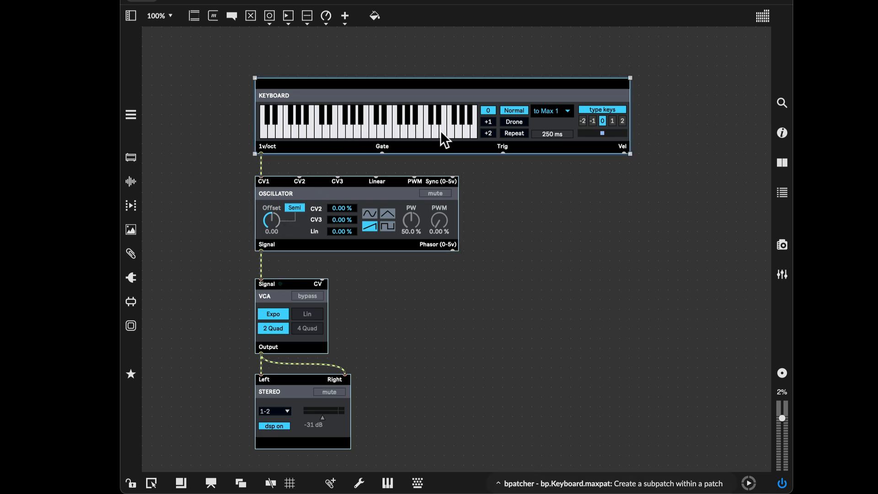
{"action": "left_click", "coordinate": [403, 309]}
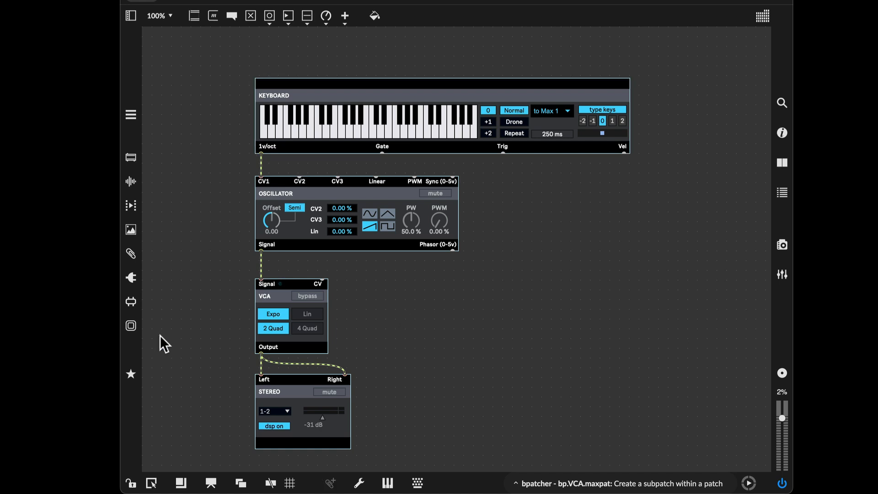
Lock the patcher and play a few notes on the keyboard to test the oscillator's pitch response
{"action": "left_click", "coordinate": [129, 484]}
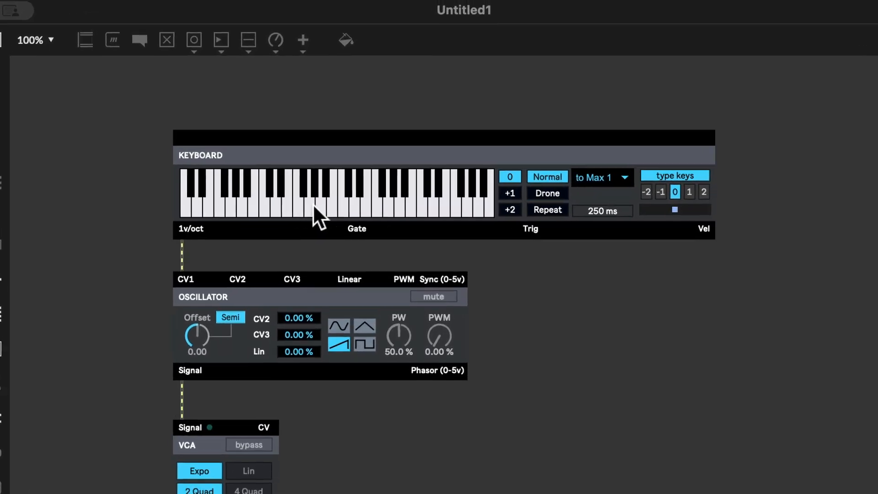
{"action": "left_click", "coordinate": [333, 201]}
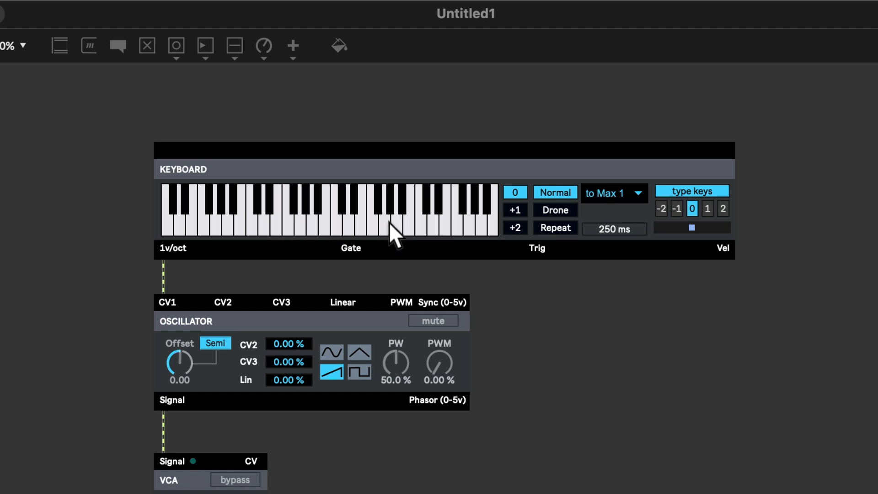
{"action": "left_click", "coordinate": [308, 223]}
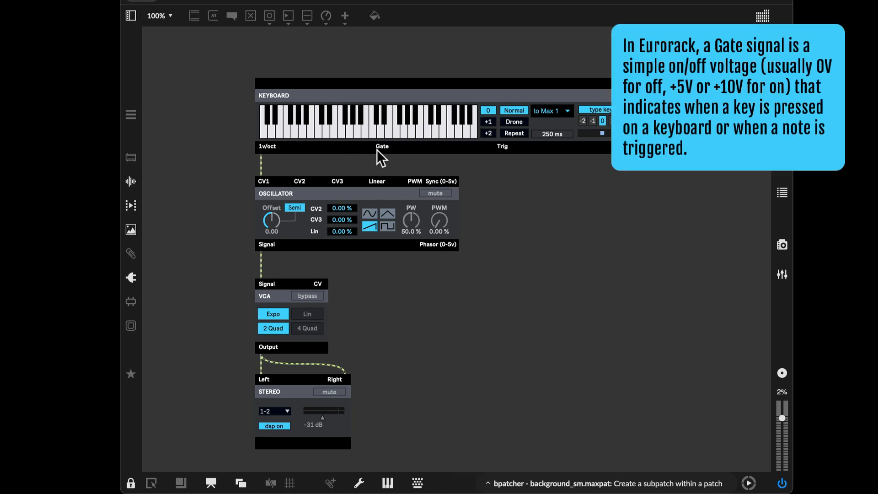
Unlock the patcher to connect the keyboard's Gate output to the VCA's CV input, and lock it again
{"action": "left_click", "coordinate": [130, 483]}
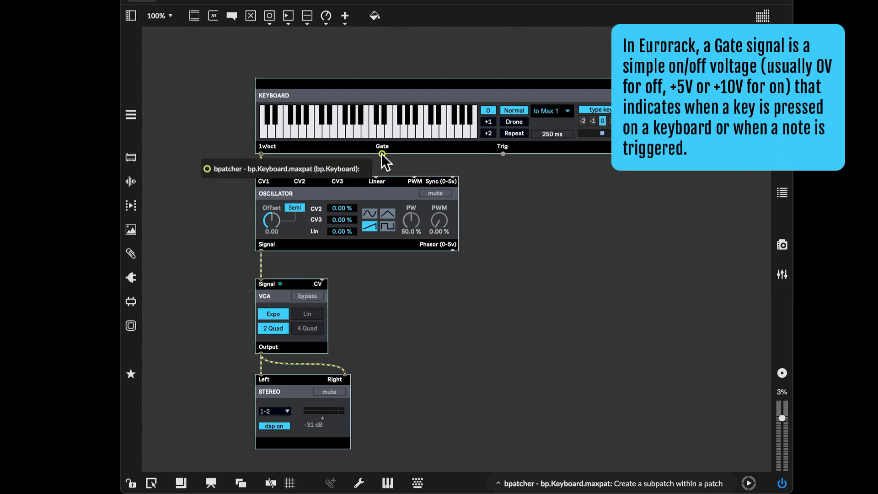
{"action": "left_click_drag", "start_coordinate": [382, 155], "coordinate": [321, 281]}
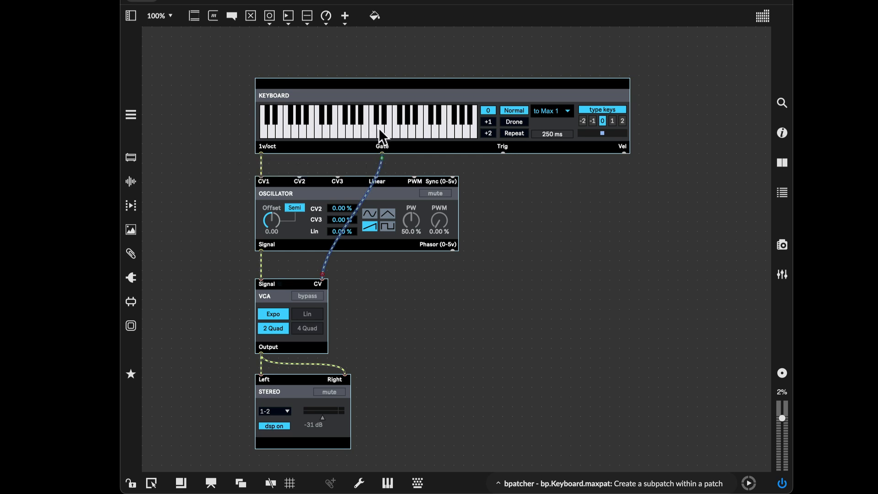
{"action": "key", "text": "super+e"}
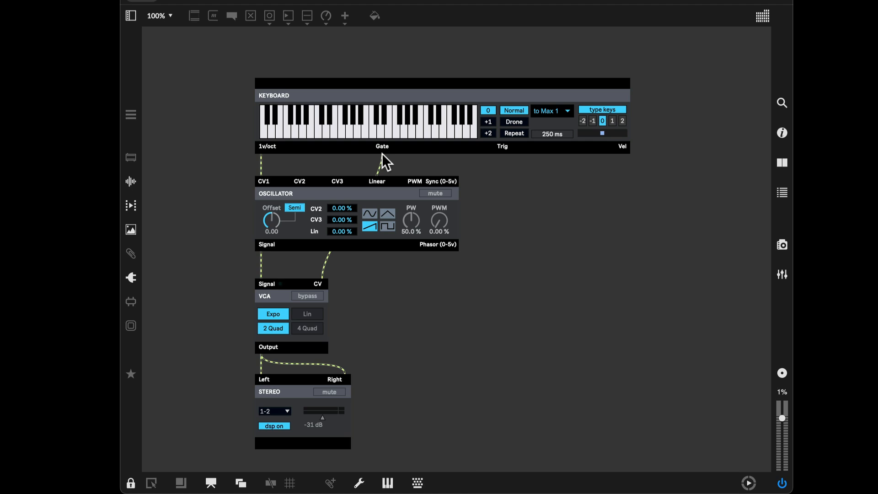
Play a series of low and high notes on the keyboard to test the gated VCA
{"action": "left_click", "coordinate": [375, 130]}
{"action": "left_click", "coordinate": [366, 128]}
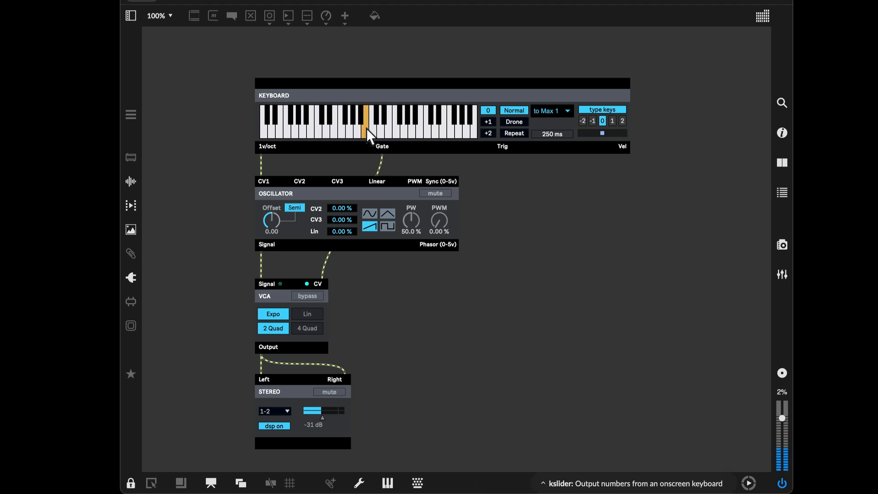
{"action": "left_click", "coordinate": [340, 127]}
{"action": "left_click", "coordinate": [320, 127]}
{"action": "left_click", "coordinate": [327, 128]}
{"action": "left_click", "coordinate": [379, 128]}
{"action": "left_click", "coordinate": [420, 128]}
{"action": "left_click", "coordinate": [444, 128]}
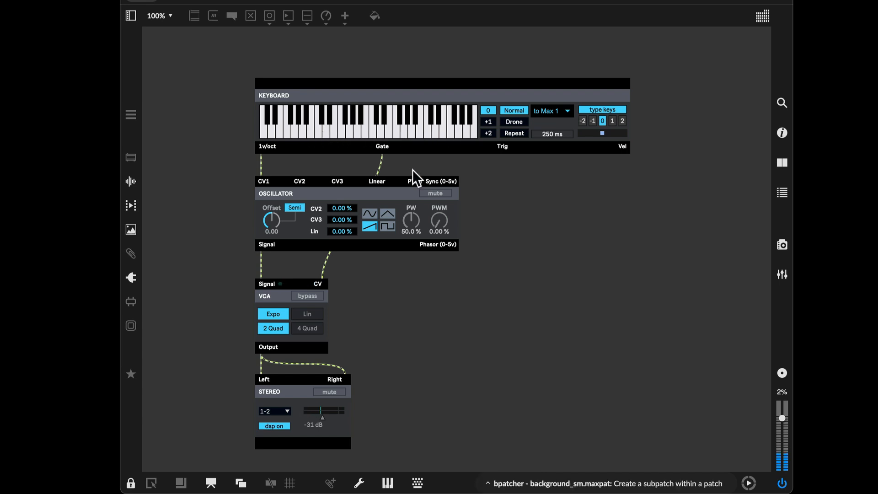
Raise the Stereo module's output level to -29 dB and play several keyboard notes at that volume
{"action": "left_click_drag", "start_coordinate": [322, 419], "coordinate": [324, 418]}
{"action": "left_click", "coordinate": [368, 130]}
{"action": "left_click", "coordinate": [401, 130]}
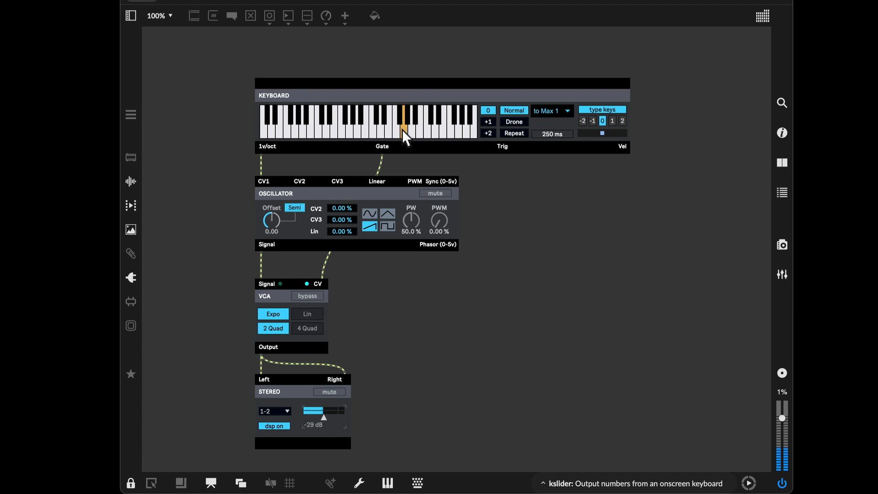
{"action": "left_click", "coordinate": [435, 128]}
{"action": "left_click", "coordinate": [385, 124]}
{"action": "left_click", "coordinate": [348, 124]}
Turn audio processing off in the Stereo module and back on with the patcher's global audio switch
{"action": "left_click", "coordinate": [275, 425]}
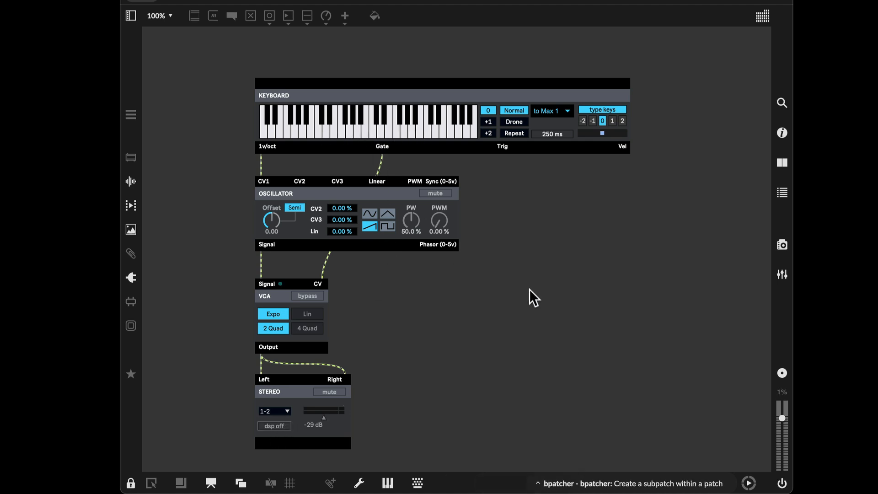
{"action": "left_click", "coordinate": [782, 483]}
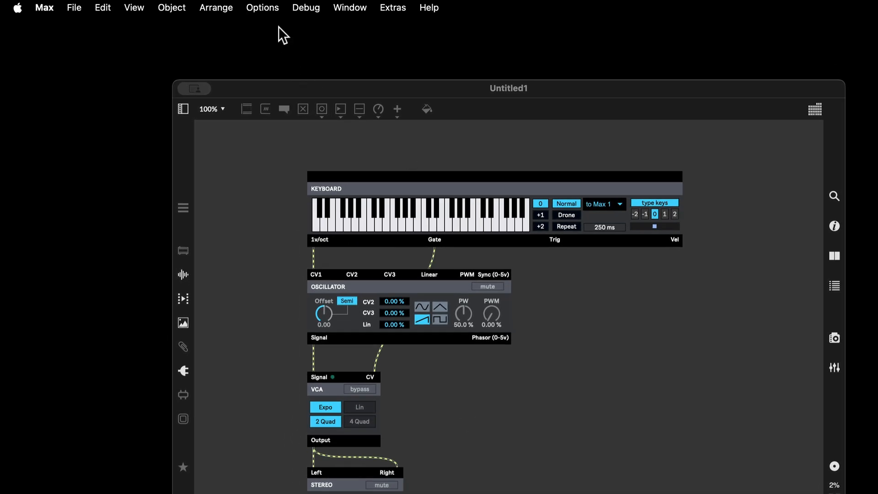
Open the audio status settings and examine the available output devices, keeping the current selection
{"action": "left_click", "coordinate": [266, 8]}
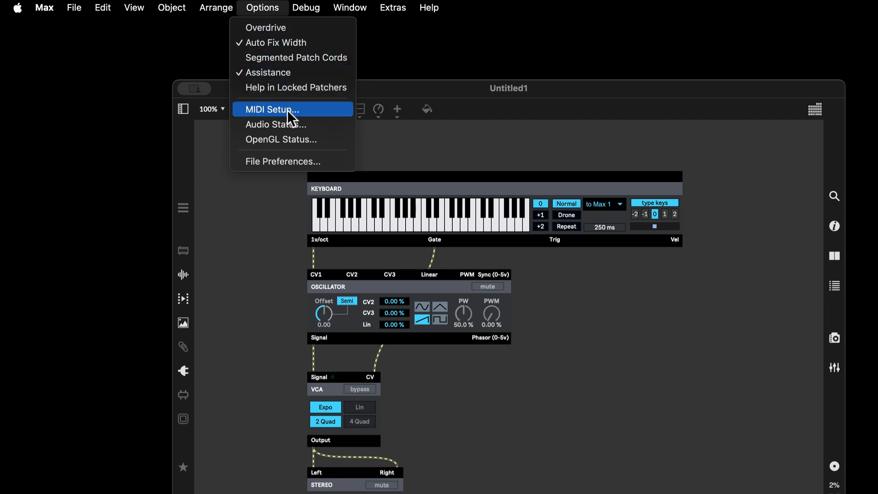
{"action": "left_click", "coordinate": [300, 123]}
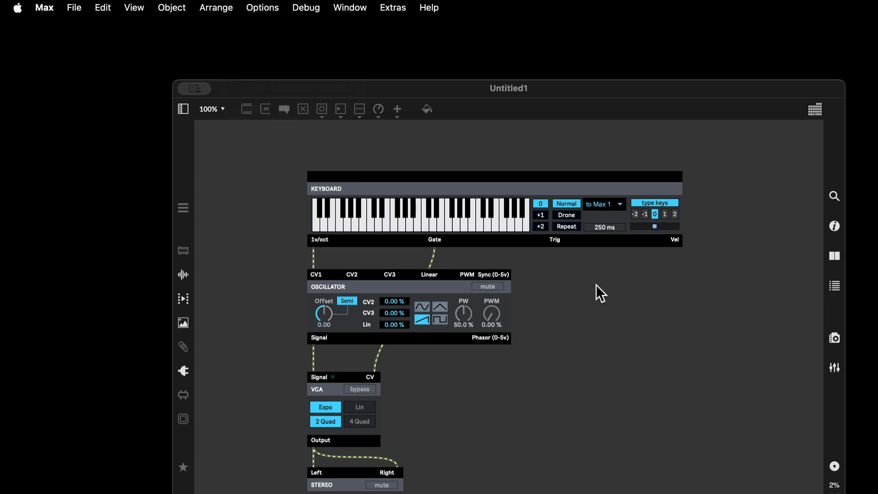
{"action": "left_click_drag", "start_coordinate": [445, 80], "coordinate": [560, 139]}
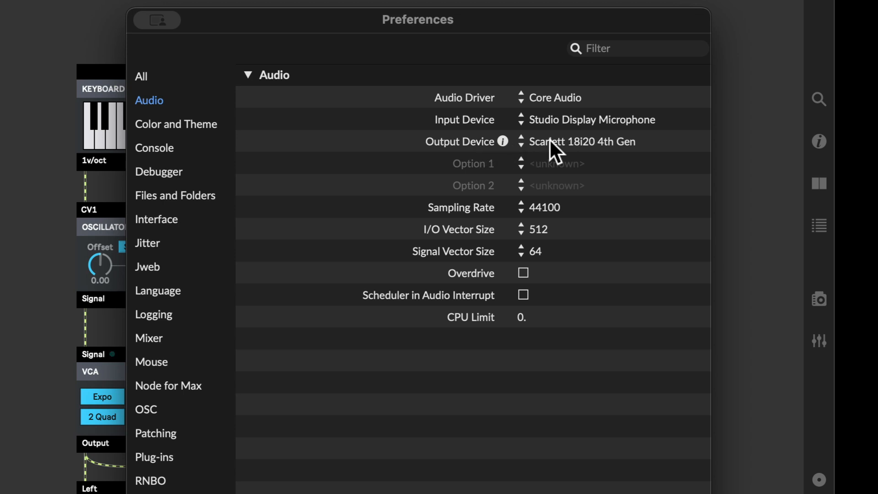
{"action": "left_click", "coordinate": [583, 139]}
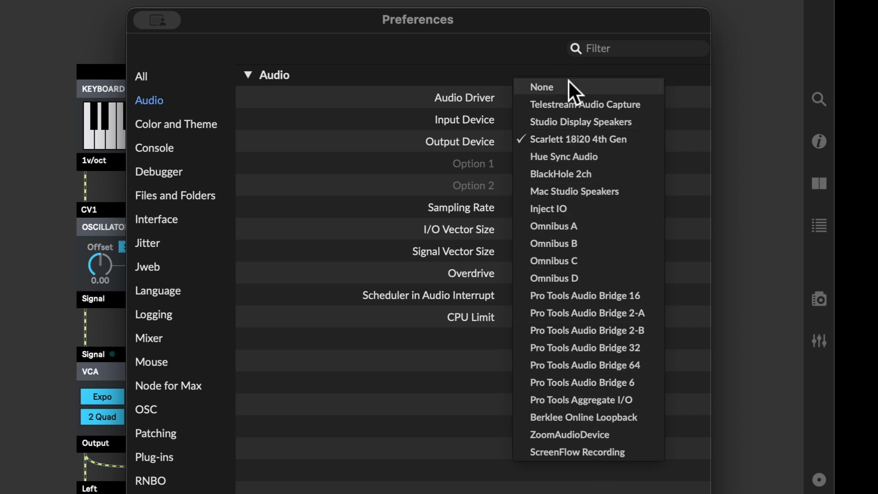
{"action": "left_click", "coordinate": [449, 136]}
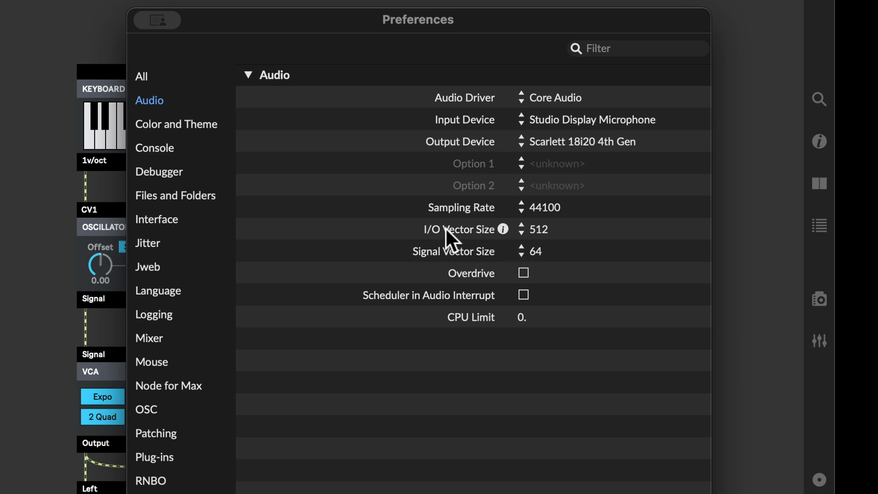
Examine the available I/O Vector Size and Signal Vector Size options without changing either setting
{"action": "left_click", "coordinate": [535, 228]}
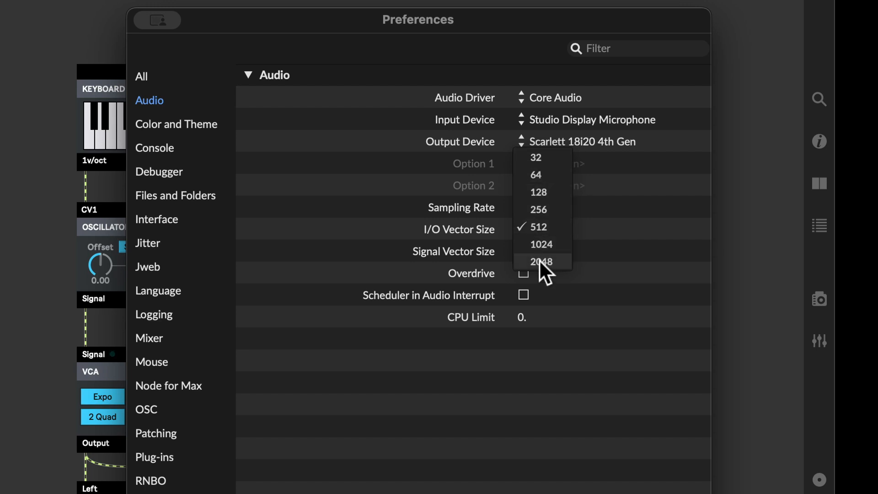
{"action": "left_click", "coordinate": [599, 223]}
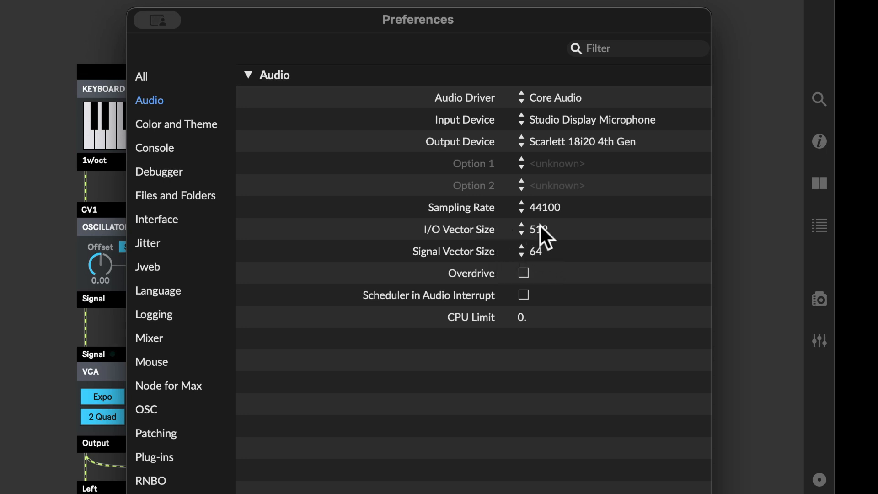
{"action": "left_click", "coordinate": [537, 251]}
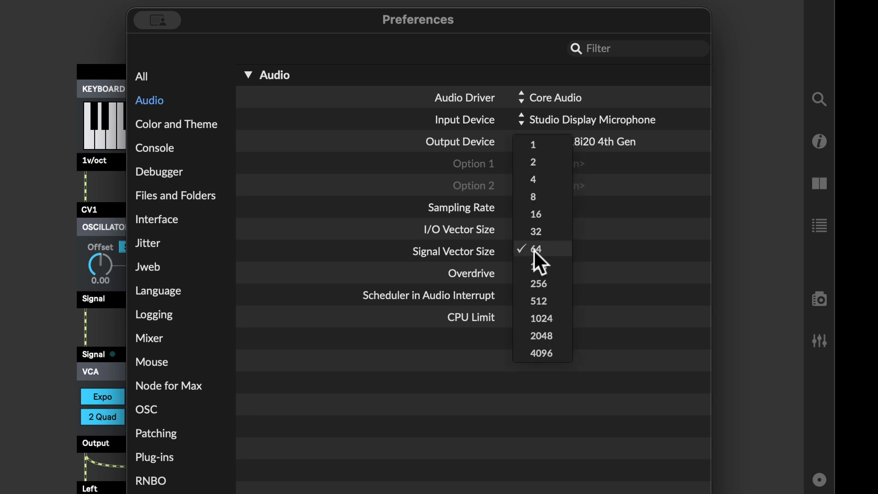
{"action": "left_click", "coordinate": [583, 246]}
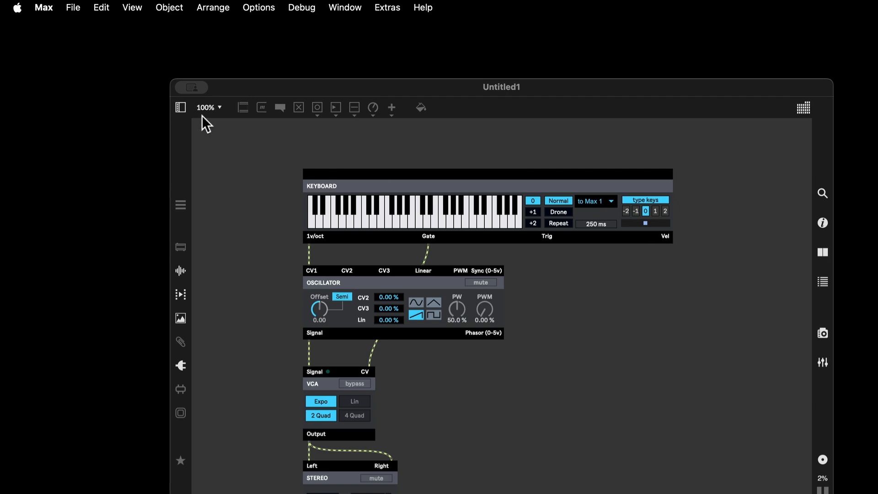
Save the patch as "Basic Patch" in a new folder named "Max BEAP Patches" inside Documents
{"action": "left_click", "coordinate": [73, 8]}
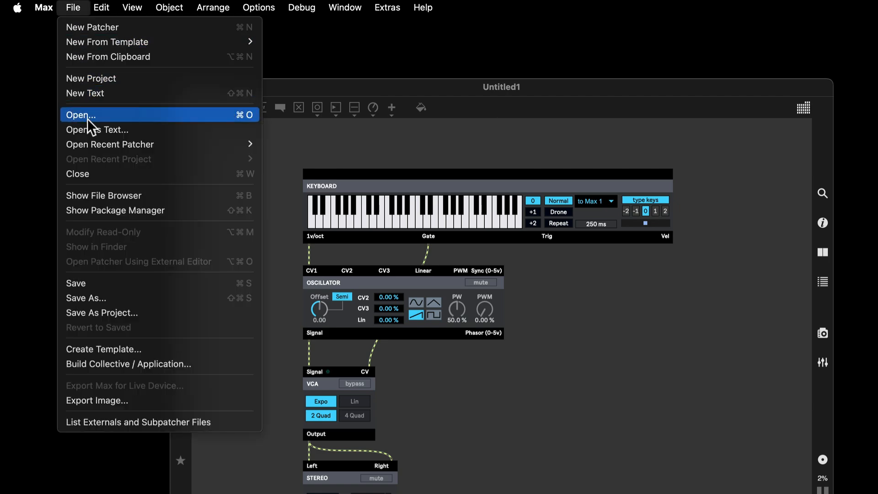
{"action": "left_click", "coordinate": [162, 279]}
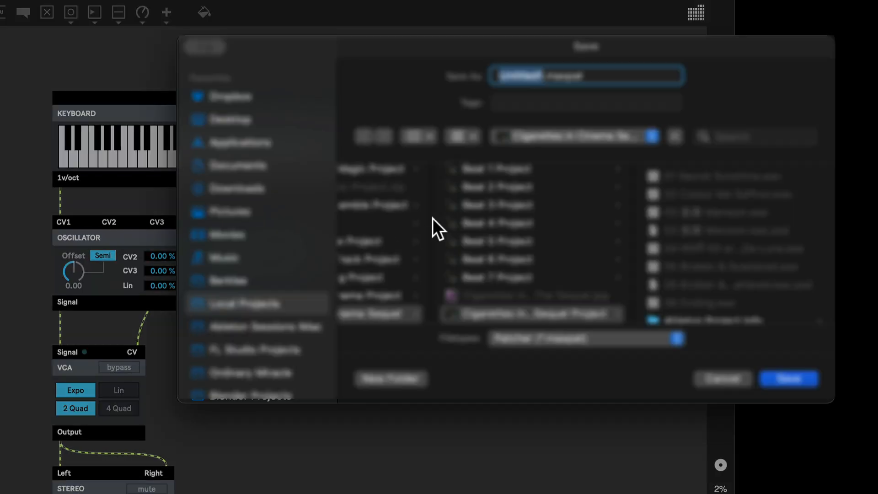
{"action": "left_click", "coordinate": [273, 175]}
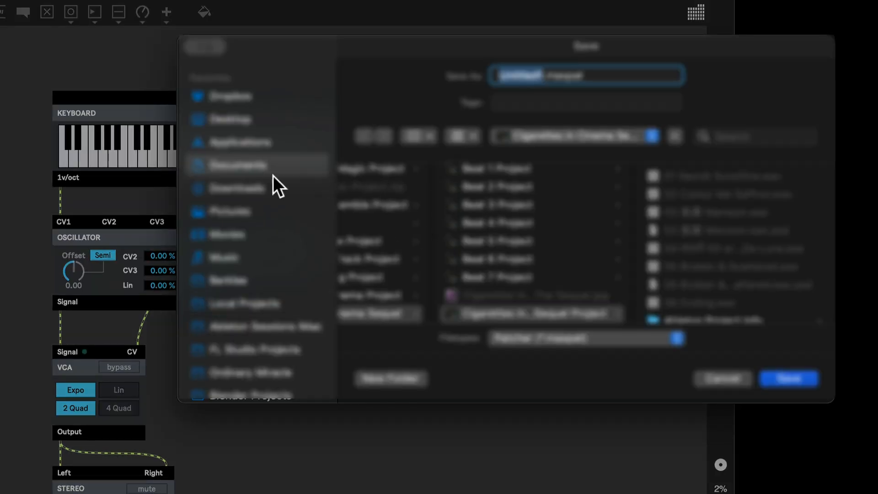
{"action": "left_click", "coordinate": [391, 374]}
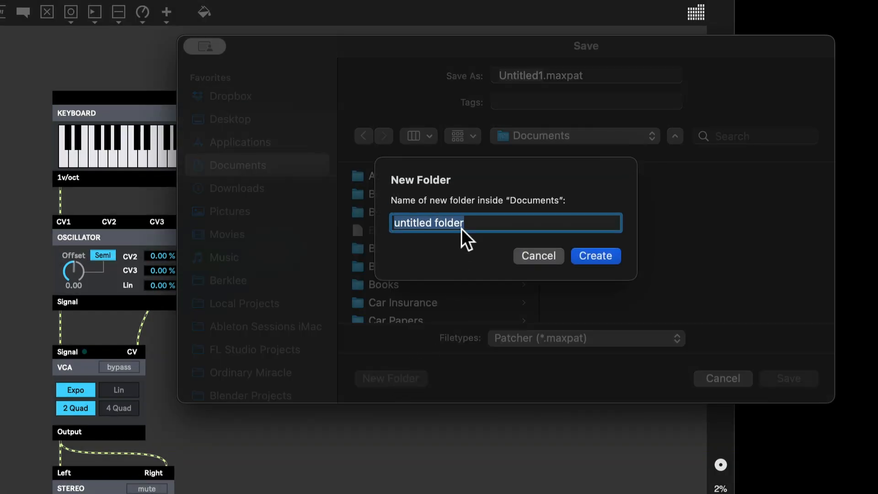
{"action": "type", "text": "Max BEAP P"}
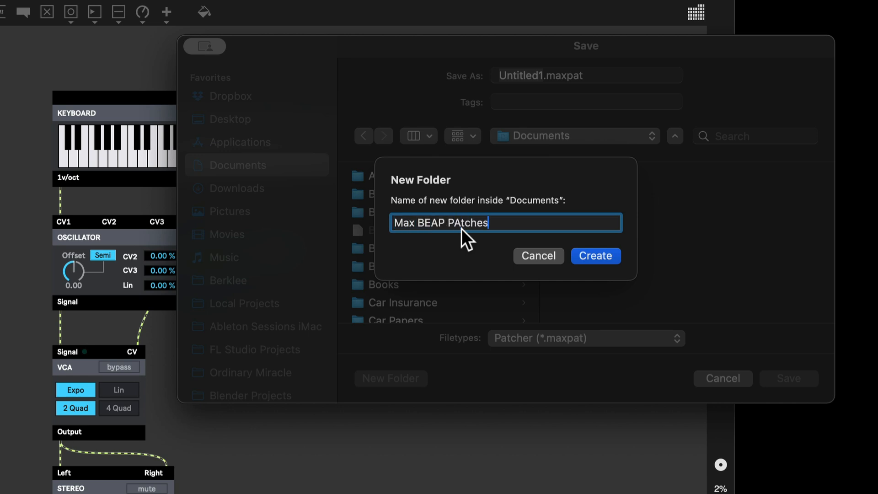
{"action": "type", "text": "atches"}
{"action": "key", "text": "Return"}
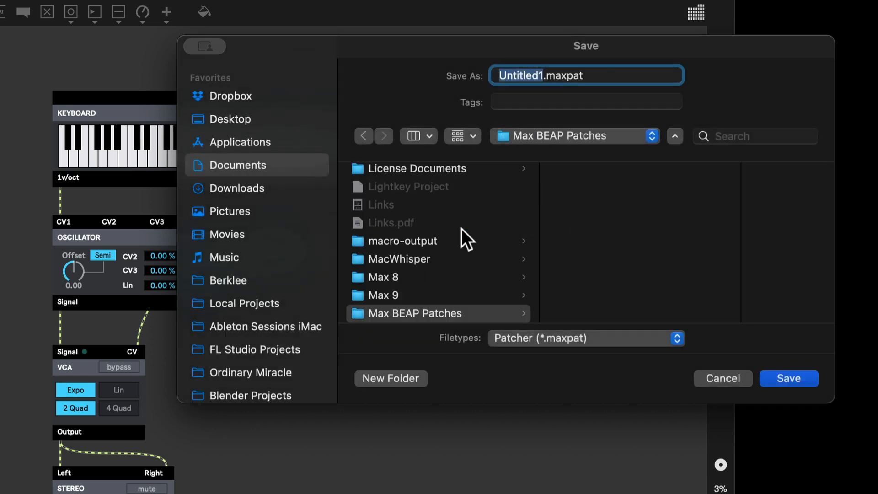
{"action": "type", "text": "Basic Patch"}
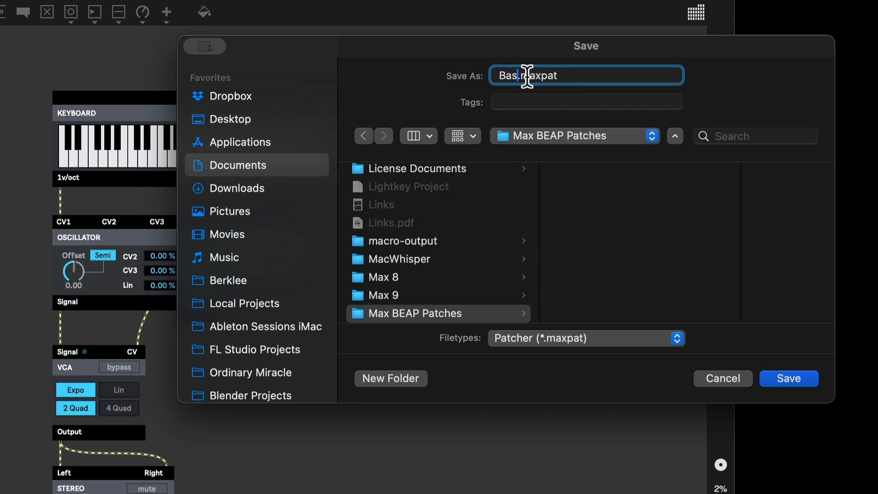
{"action": "key", "text": "Return"}
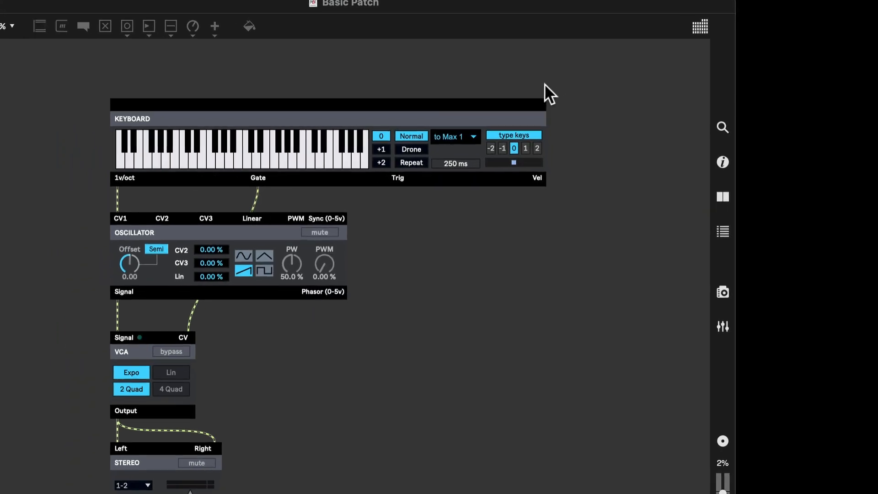